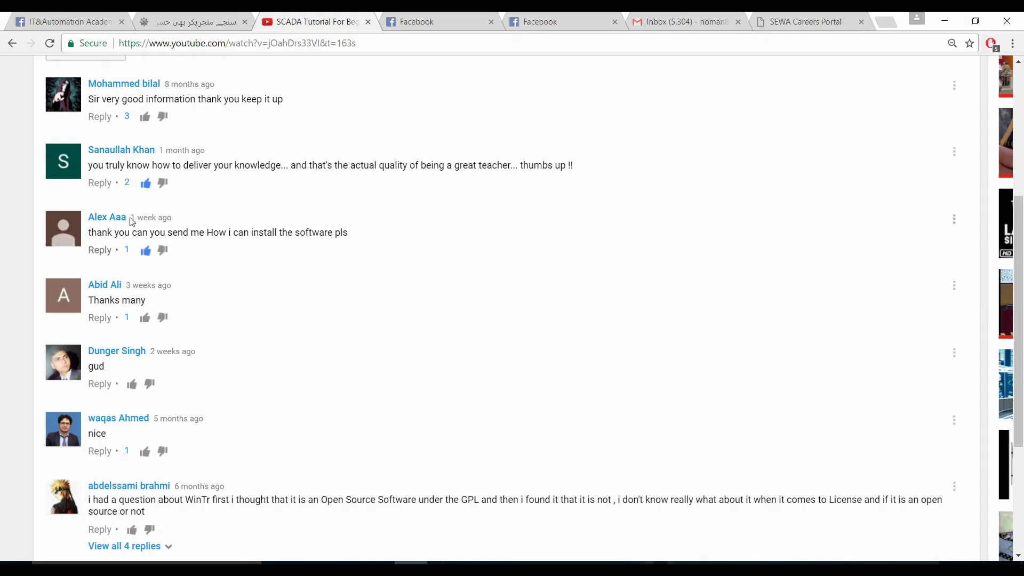
Load google.com in the second browser tab and search for 'wintr scada'.
left_click(125, 223)
left_click(228, 22)
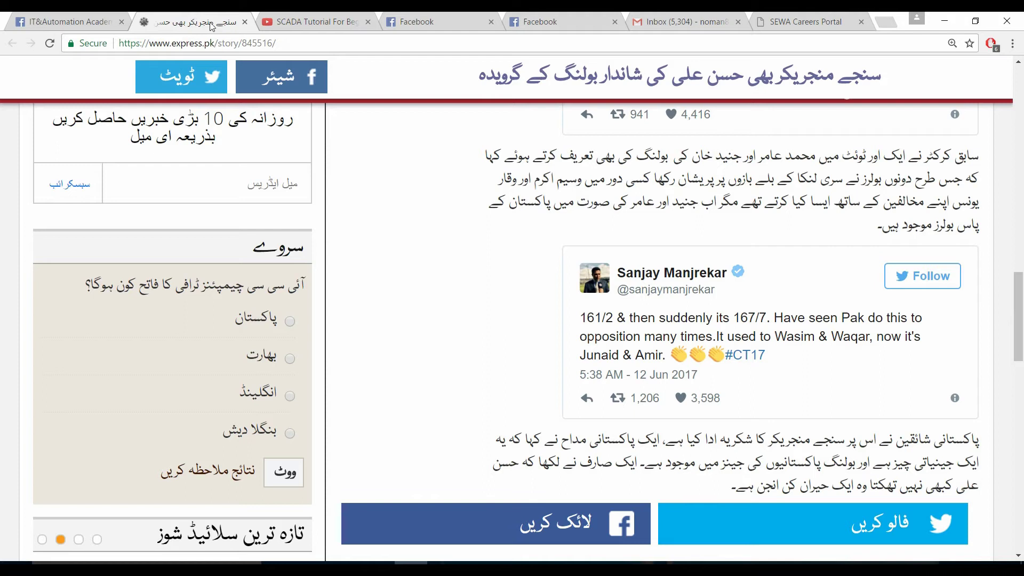
left_click(235, 46)
type("google.com")
key("Return")
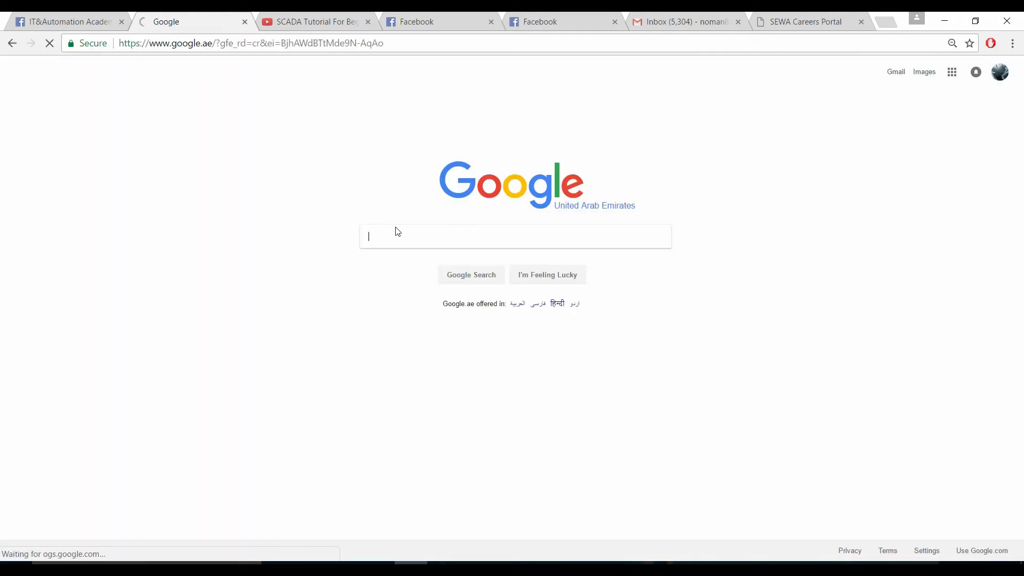
type("wi")
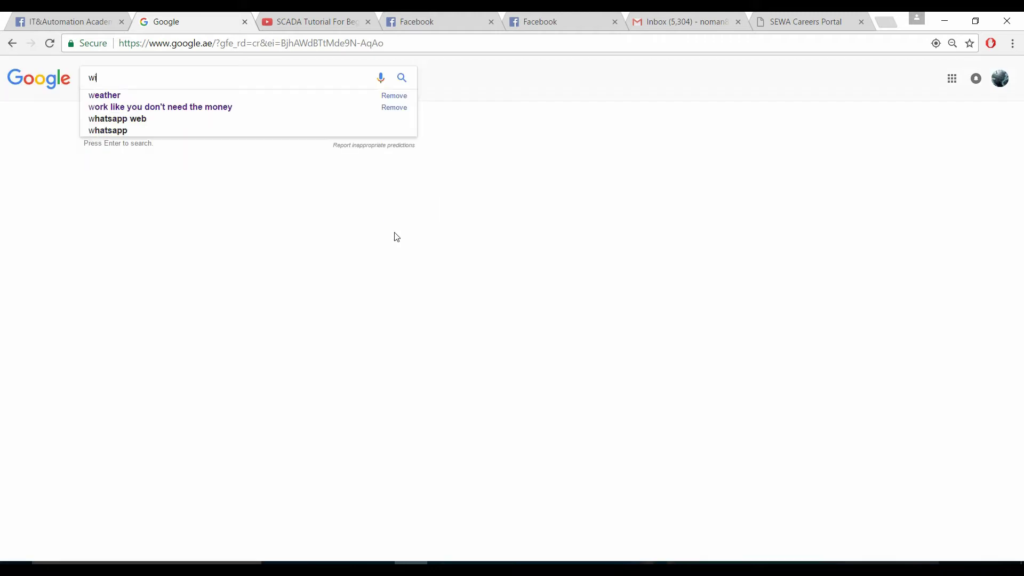
type("nt")
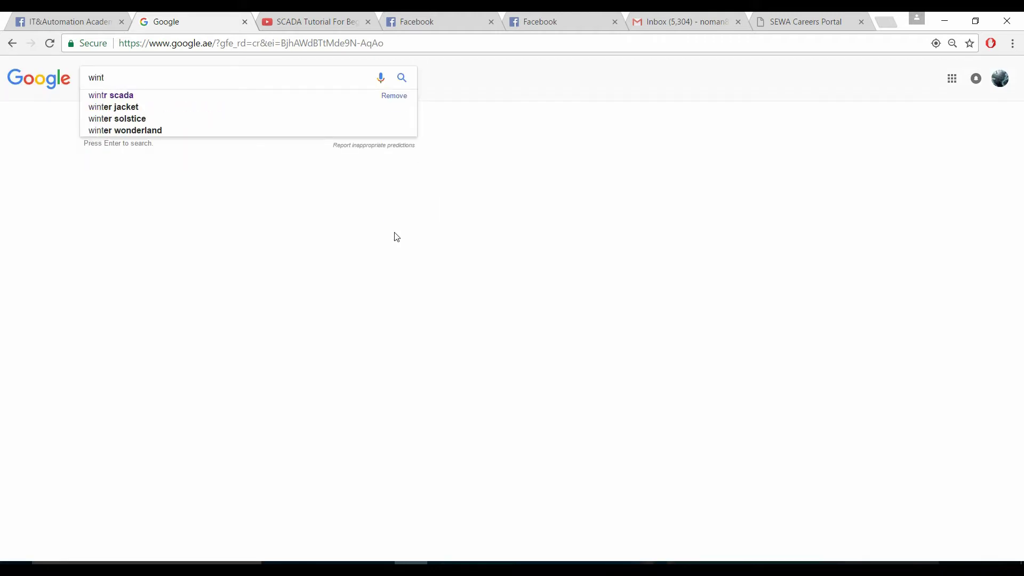
key("BackSpace")
key("BackSpace")
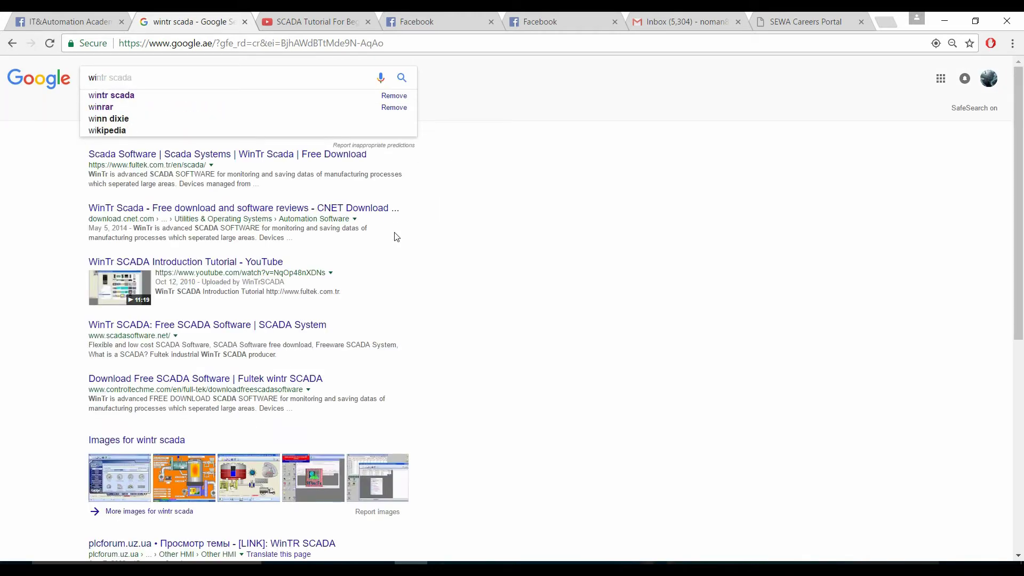
Open the first Fultek result and go to its WinTr Scada download page.
left_click(291, 155)
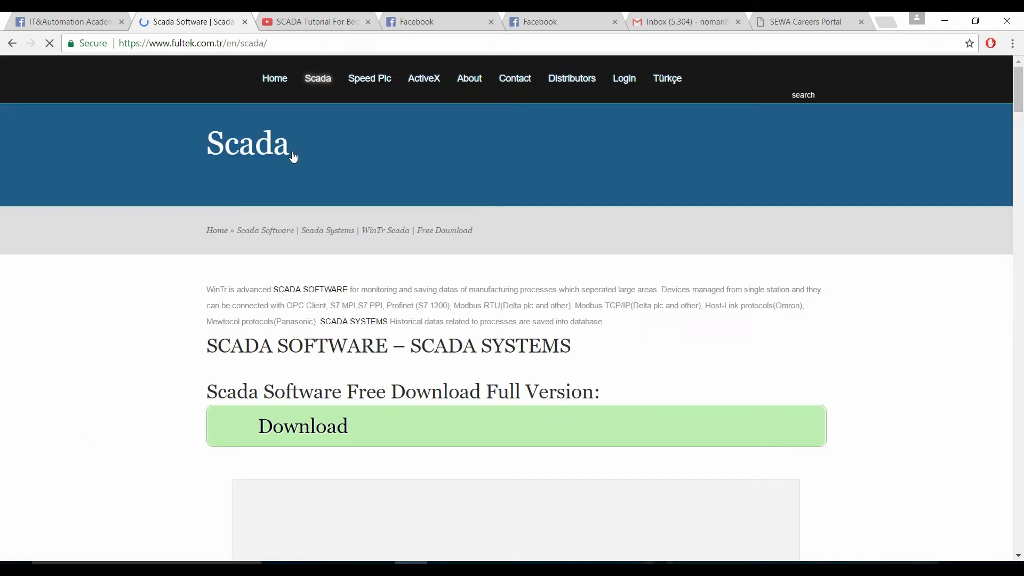
scroll(487, 292, "down", 1)
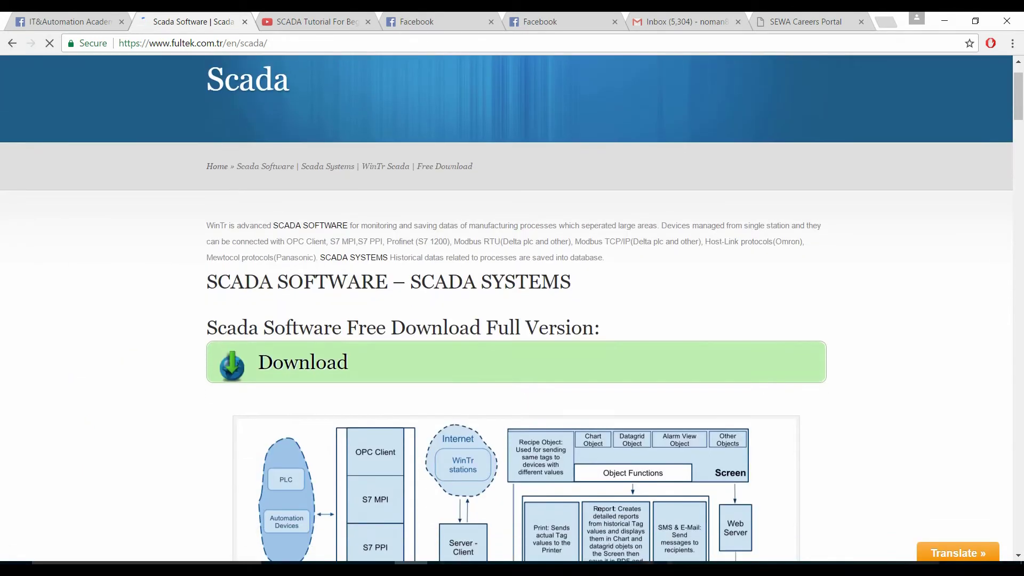
scroll(107, 364, "down", 2)
scroll(134, 291, "down", 4)
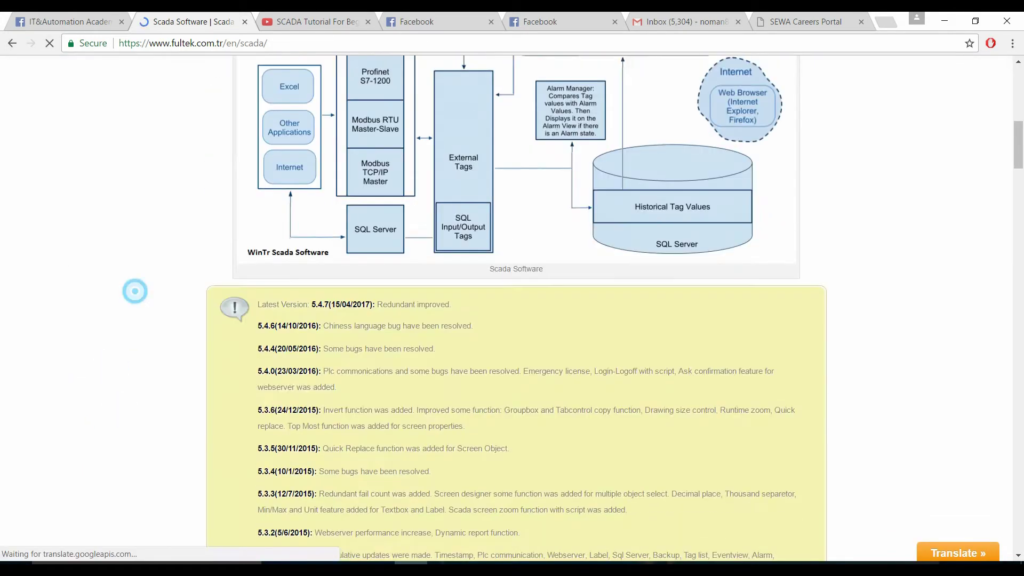
scroll(130, 281, "down", 5)
scroll(131, 280, "down", 5)
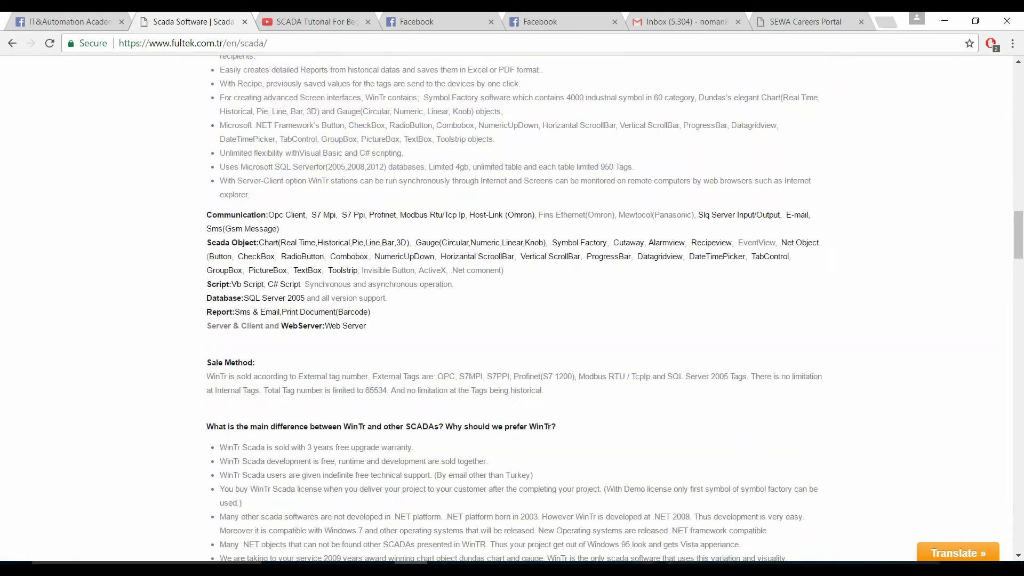
scroll(512, 308, "up", 1)
scroll(512, 308, "up", 5)
scroll(512, 309, "up", 5)
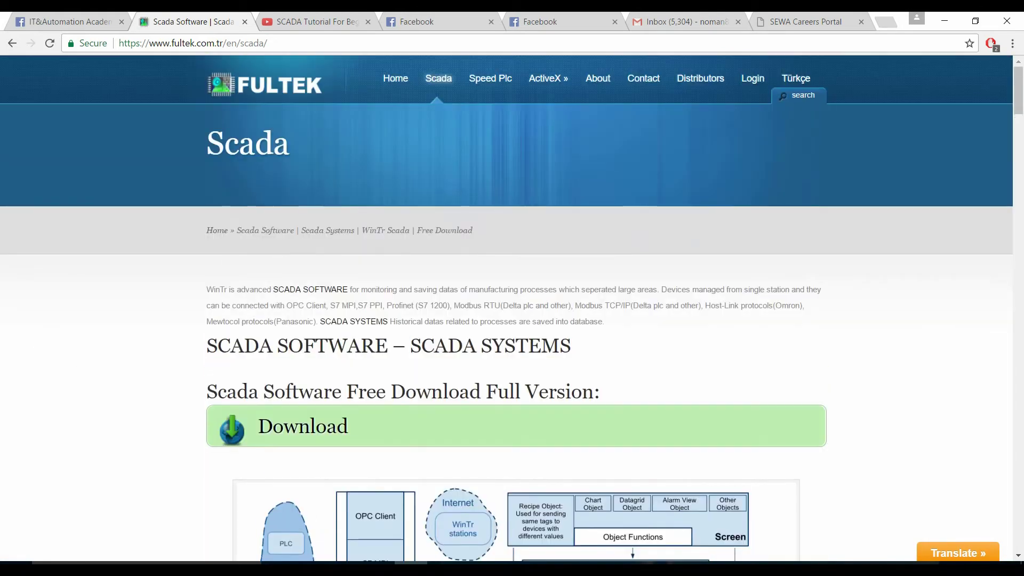
scroll(513, 308, "down", 1)
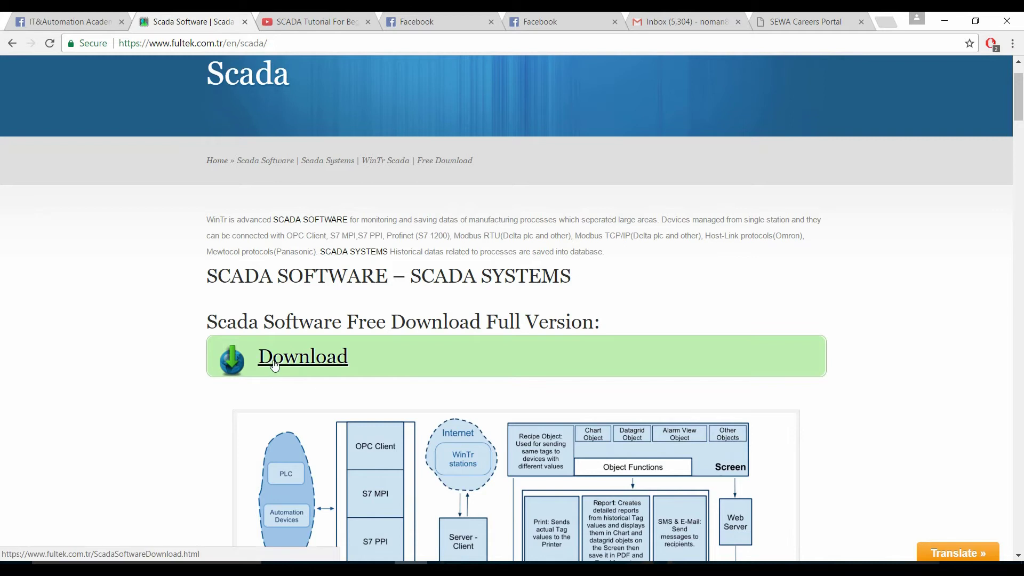
left_click(254, 360)
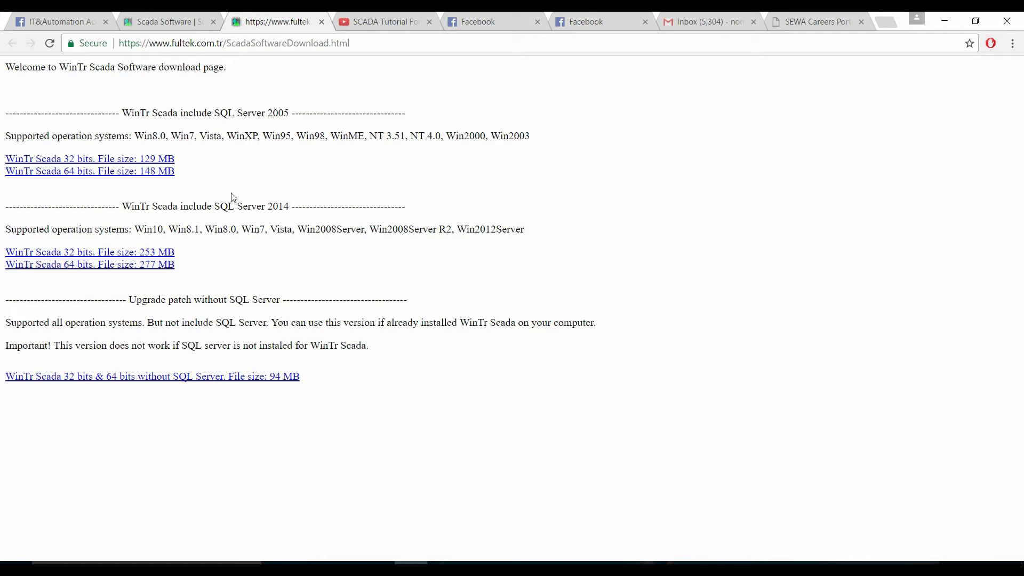
Download the 277 MB 64-bit WinTr Scada package with SQL Server 2014.
left_click(131, 268)
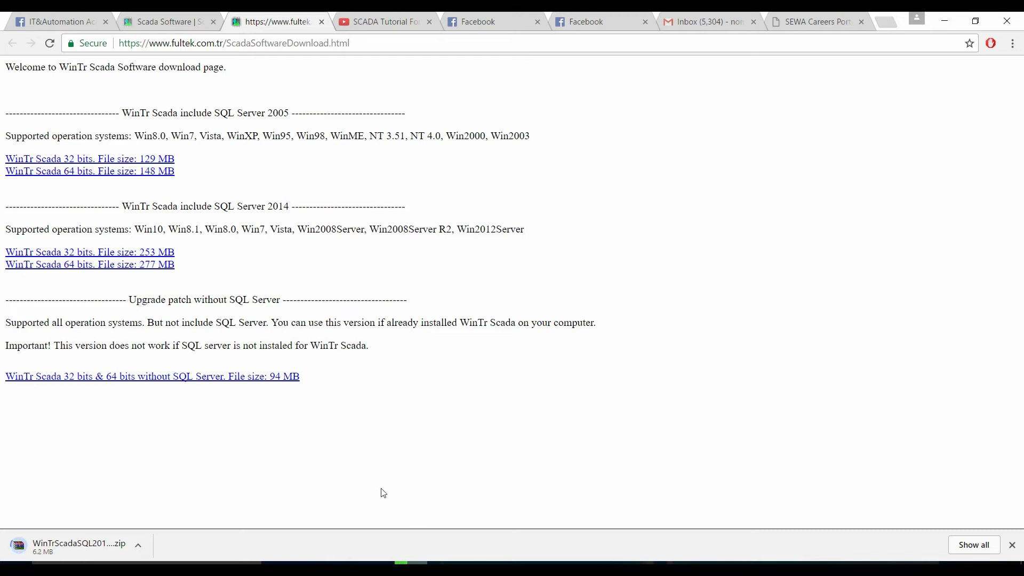
mouse_move(443, 563)
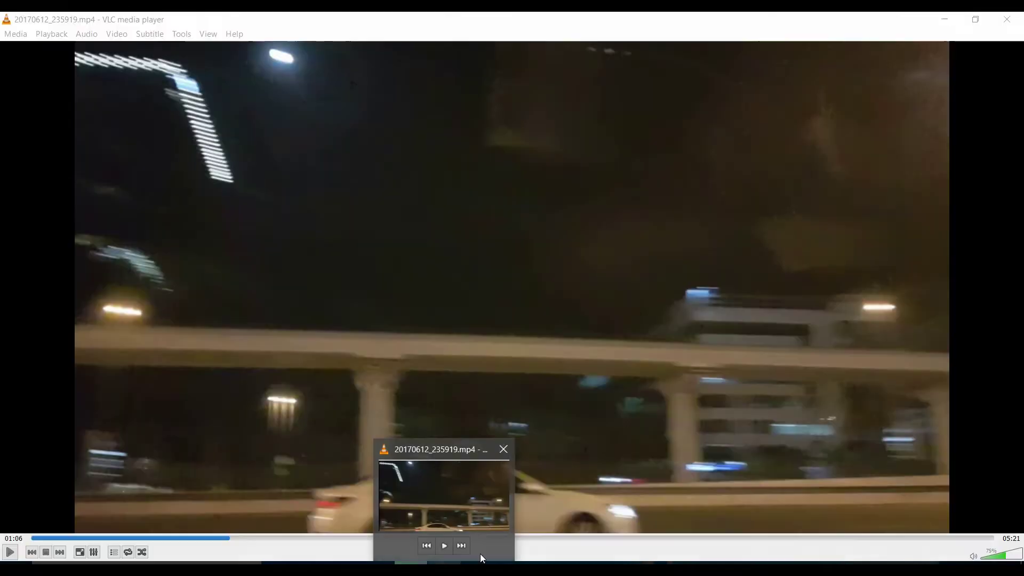
left_click(411, 570)
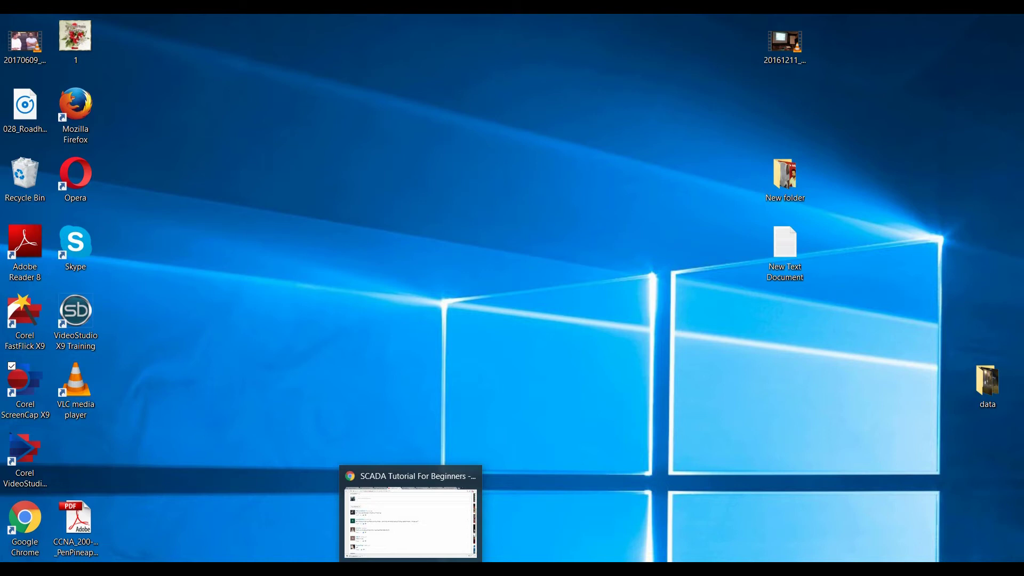
left_click(410, 570)
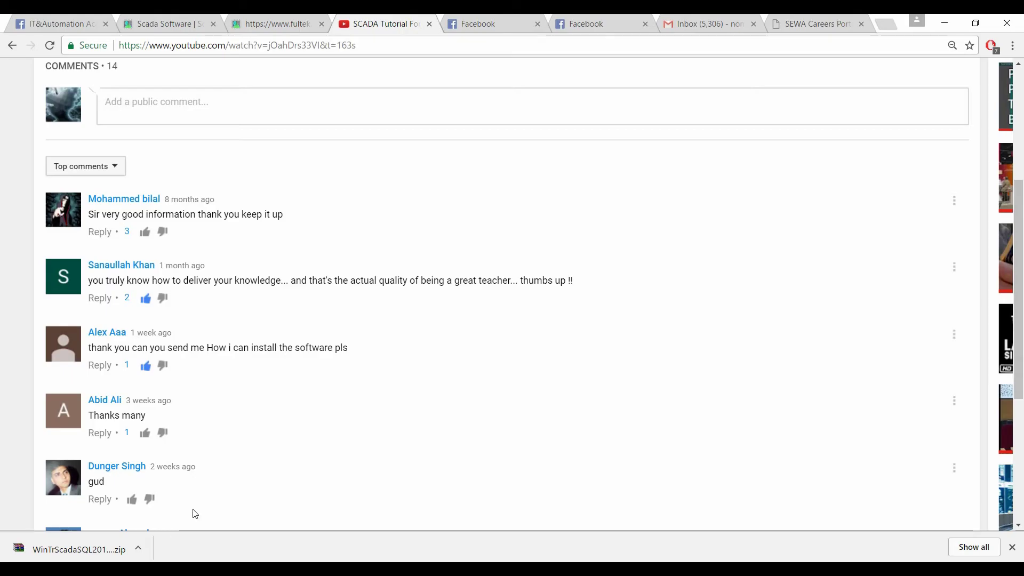
Open WinTrScadaSQL2014x64.zip in WinRAR and run setup.exe from it.
left_click(109, 551)
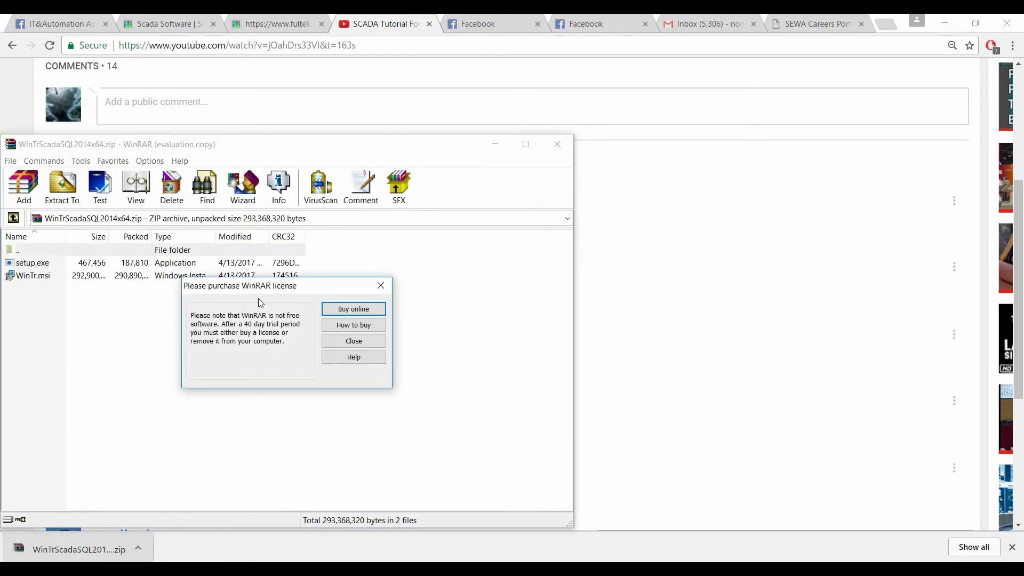
left_click(380, 286)
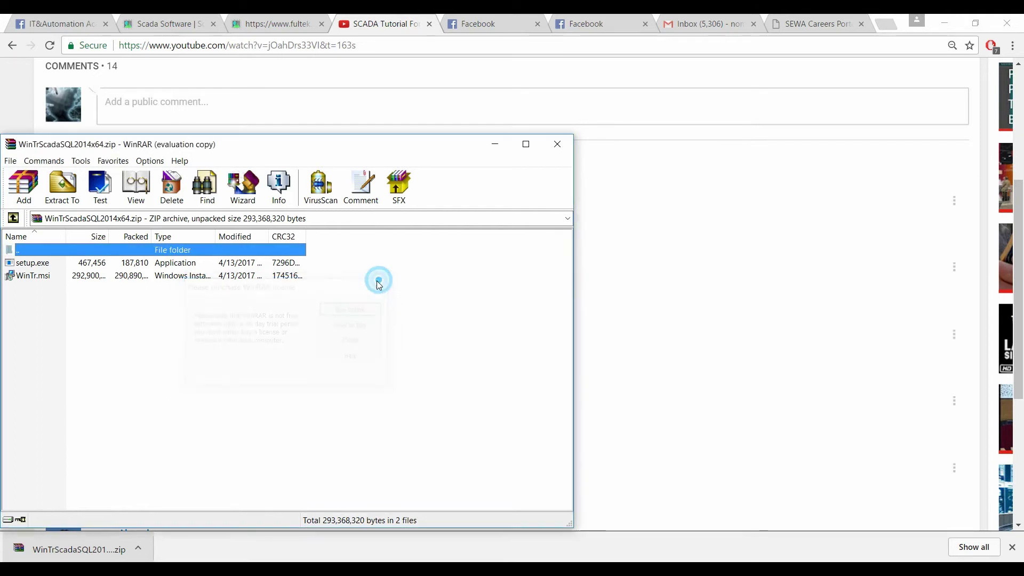
left_click(81, 267)
double_click(81, 267)
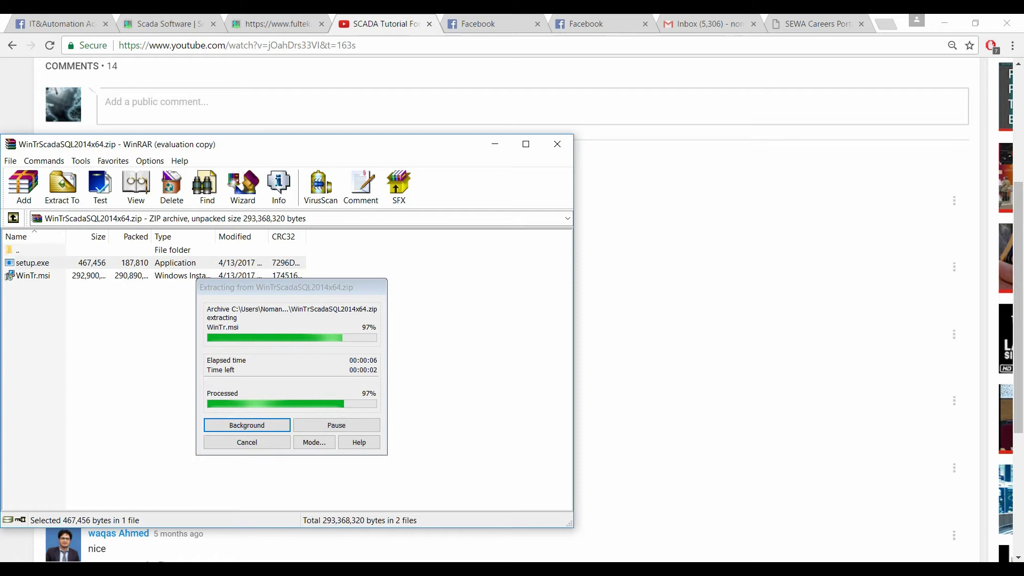
Hide the browser, confirm updating setup.exe in the archive, and minimize WinRAR.
left_click(419, 402)
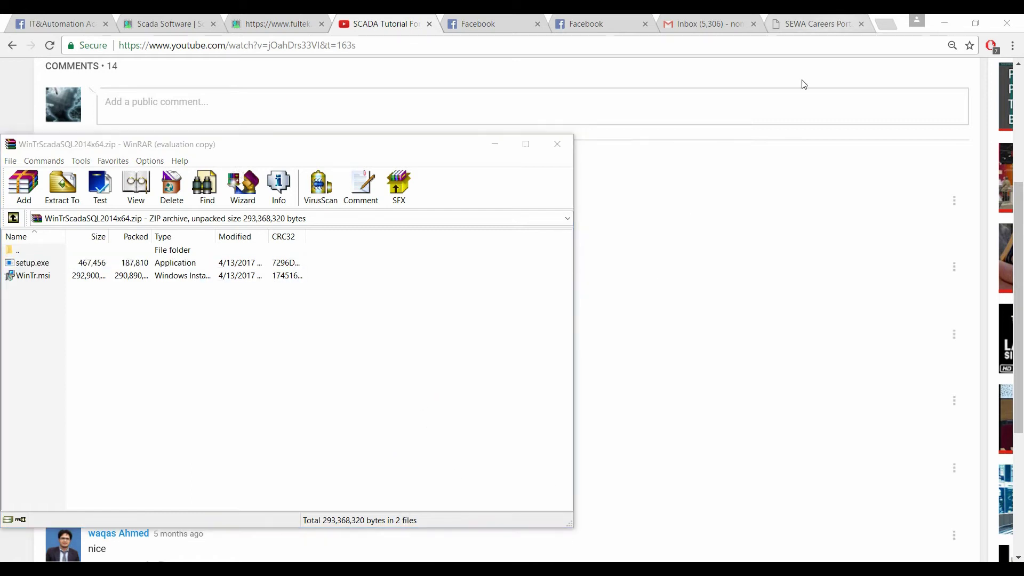
left_click(944, 21)
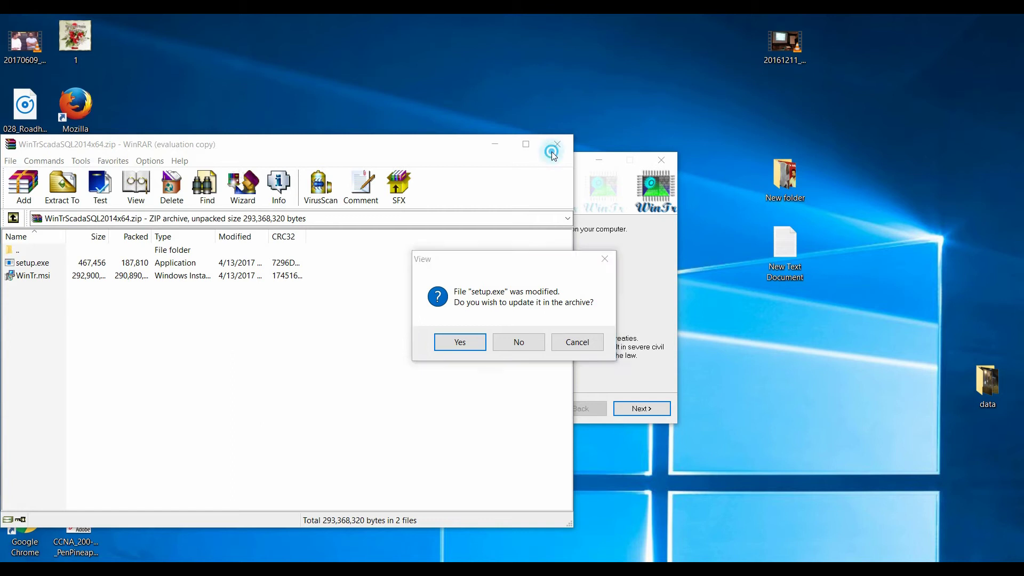
left_click(462, 345)
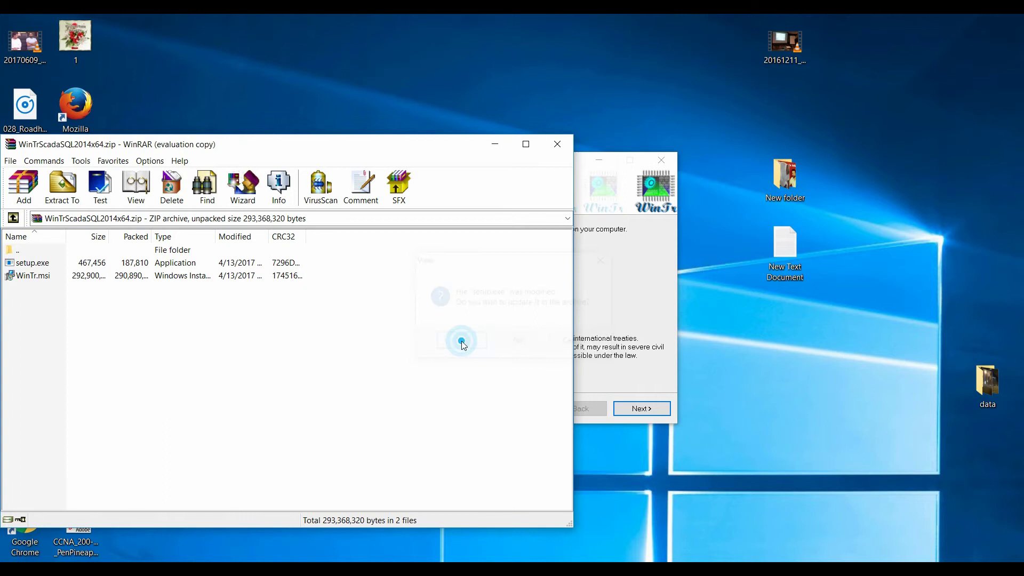
left_click(494, 144)
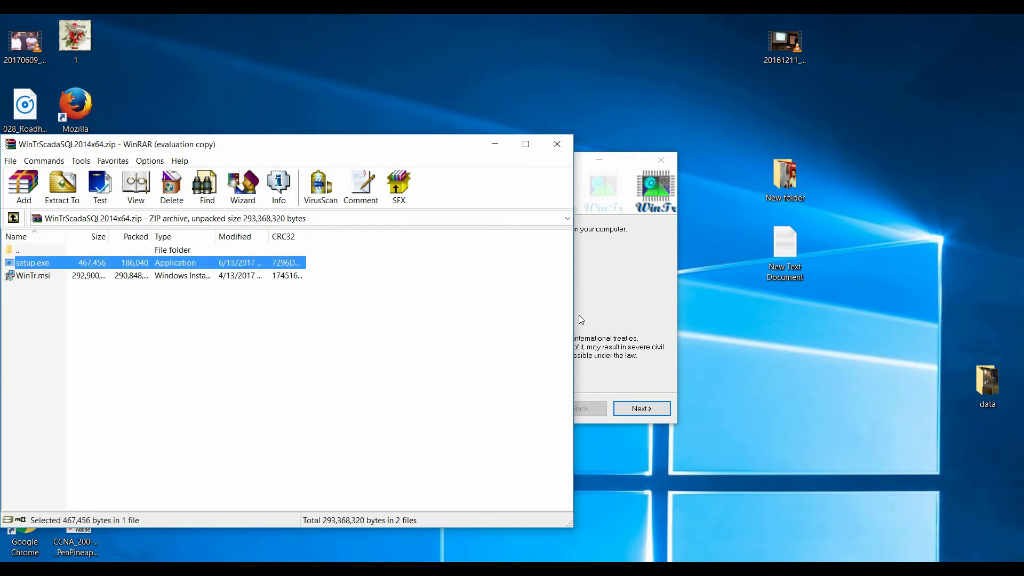
Agree to the licence, choose the Everyone option, and start the WinTr installation.
left_click(613, 321)
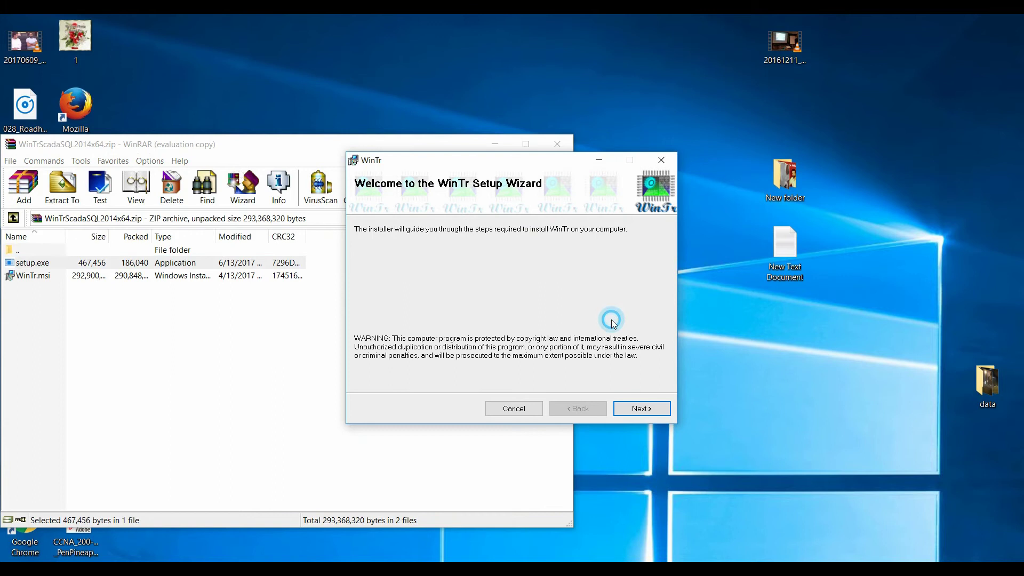
left_click(641, 407)
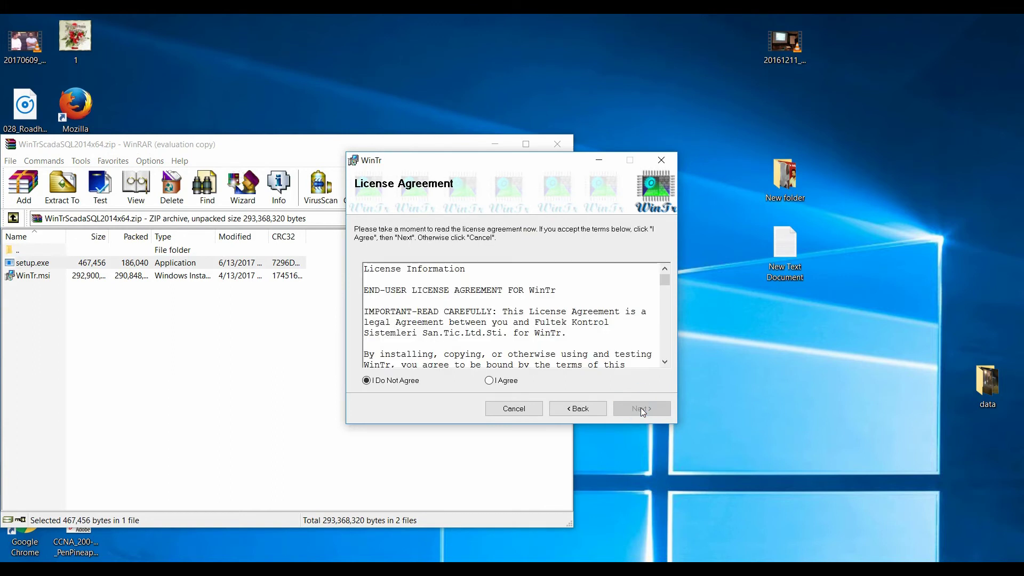
left_click(492, 380)
left_click(626, 415)
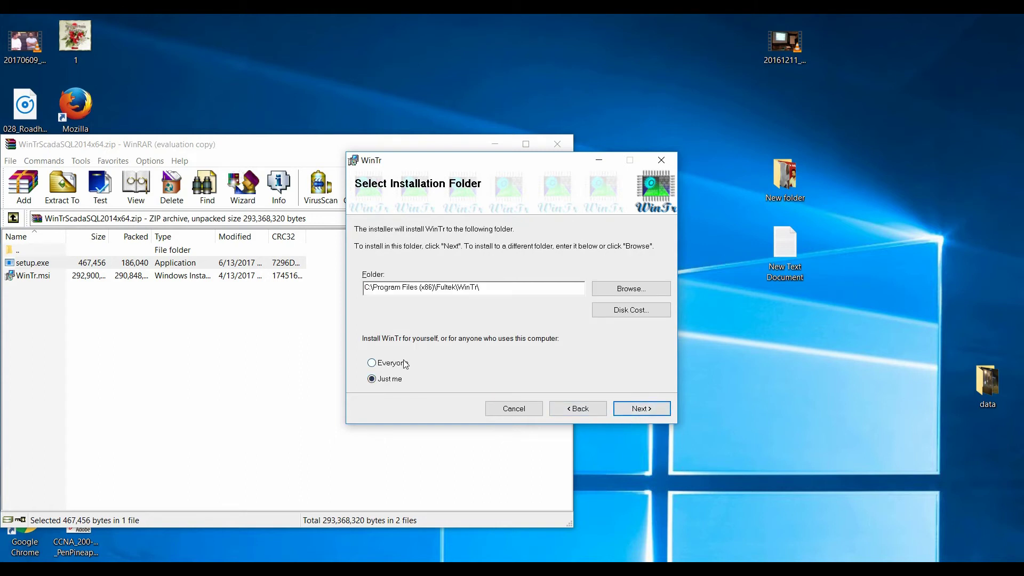
left_click(402, 366)
left_click(651, 411)
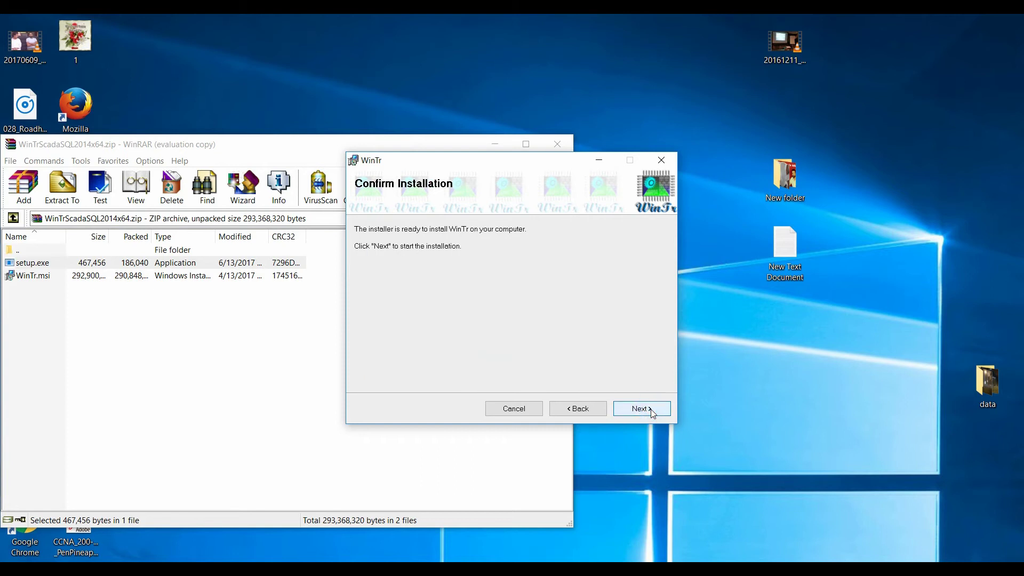
left_click(650, 409)
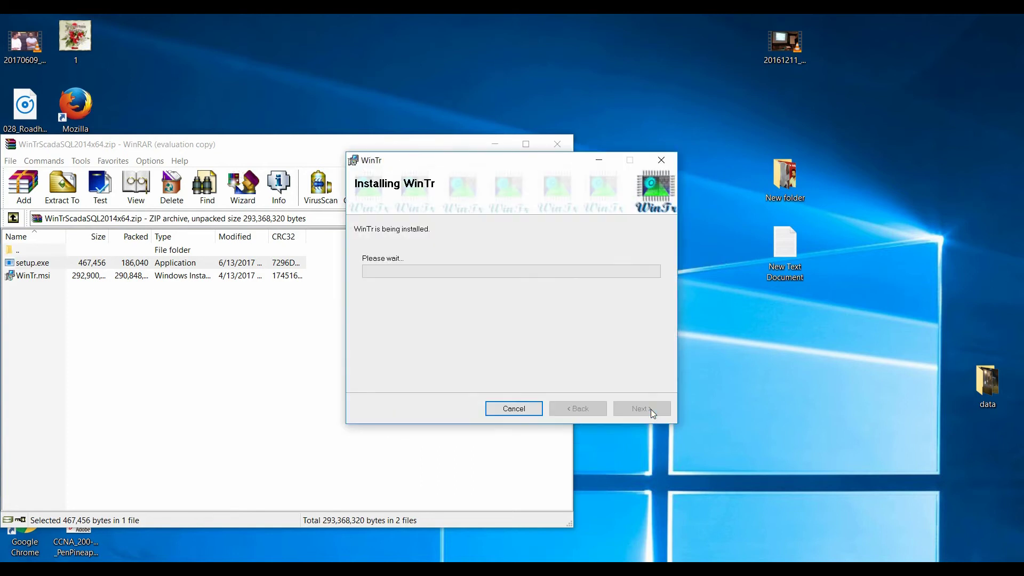
left_click(495, 144)
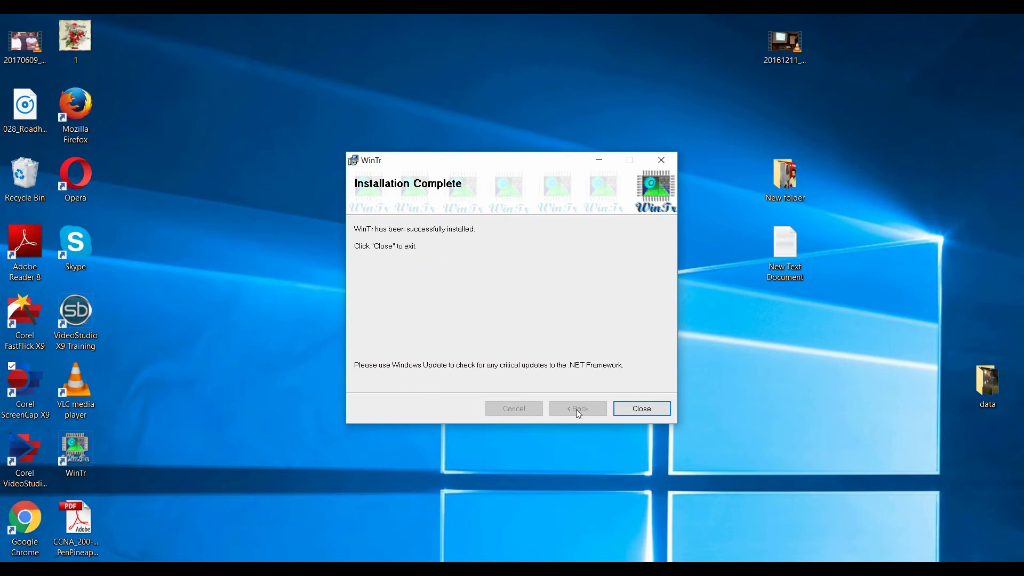
Close the installer, start WinTr in Development mode, and log in as Administrator.
left_click(628, 408)
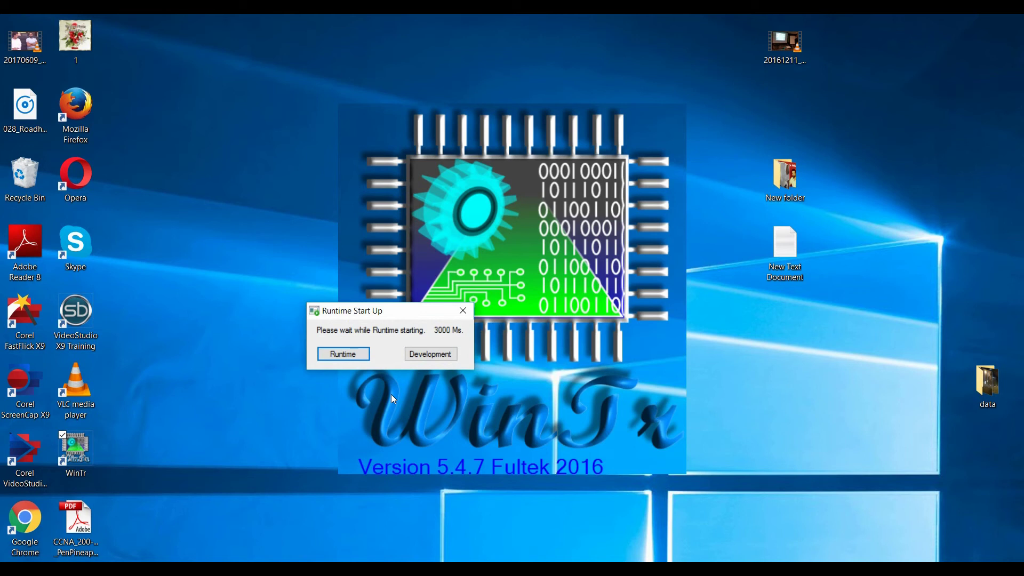
left_click(445, 356)
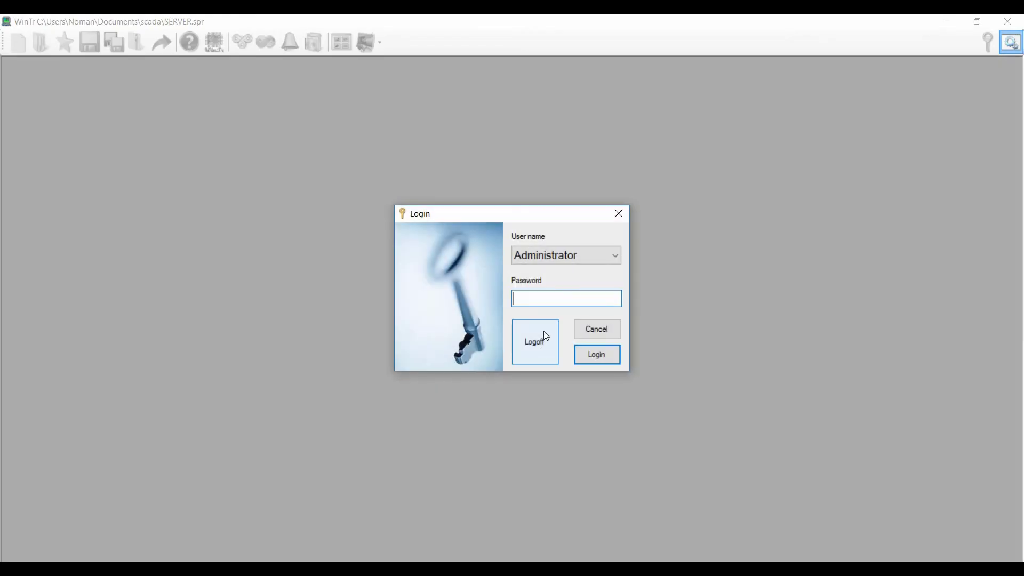
left_click(594, 353)
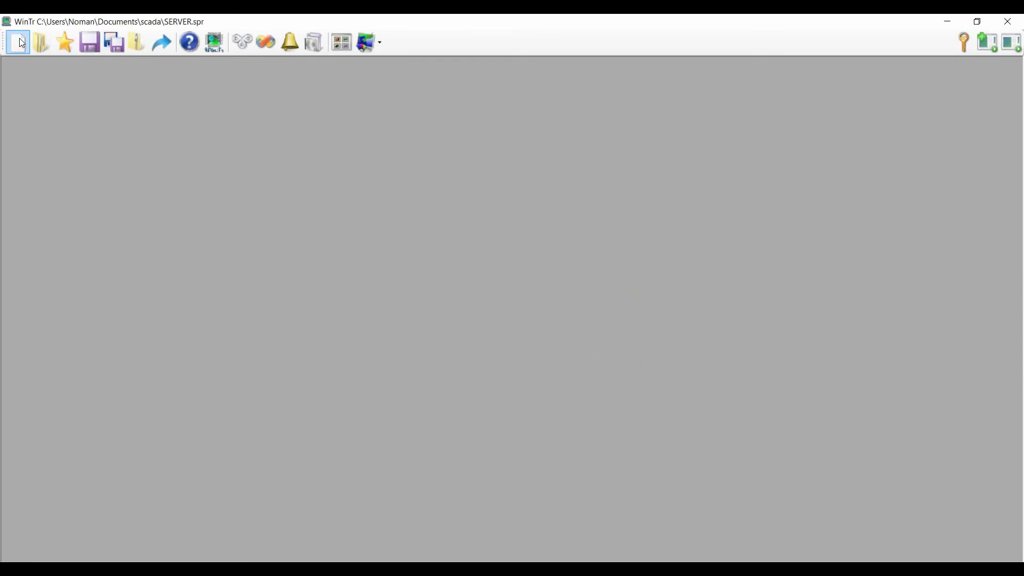
Start a new project in WinTr.
left_click(18, 42)
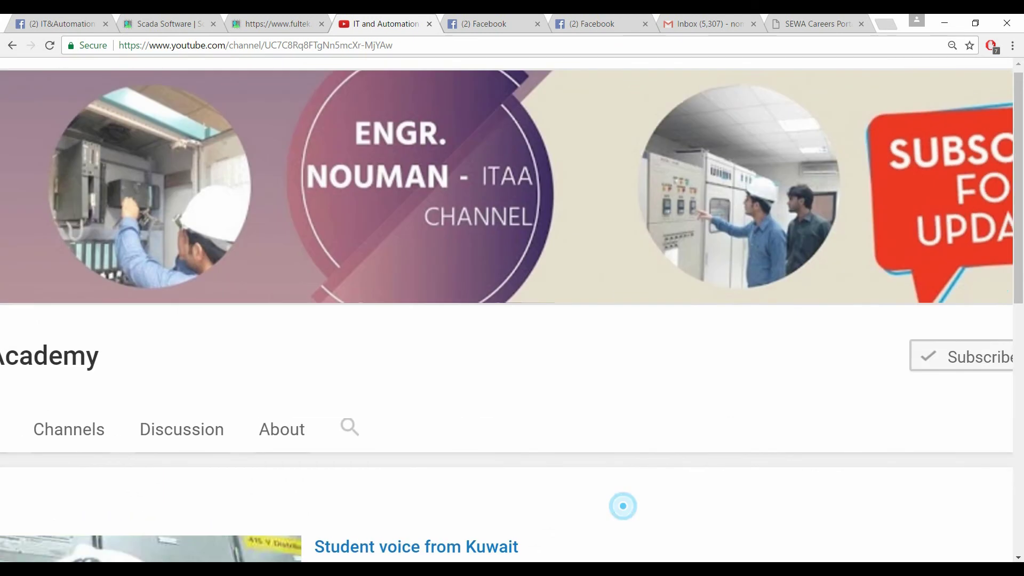
scroll(622, 505, "down", 3)
scroll(622, 505, "down", 4)
scroll(623, 506, "down", 4)
scroll(623, 506, "down", 2)
scroll(321, 482, "down", 3)
scroll(321, 482, "down", 2)
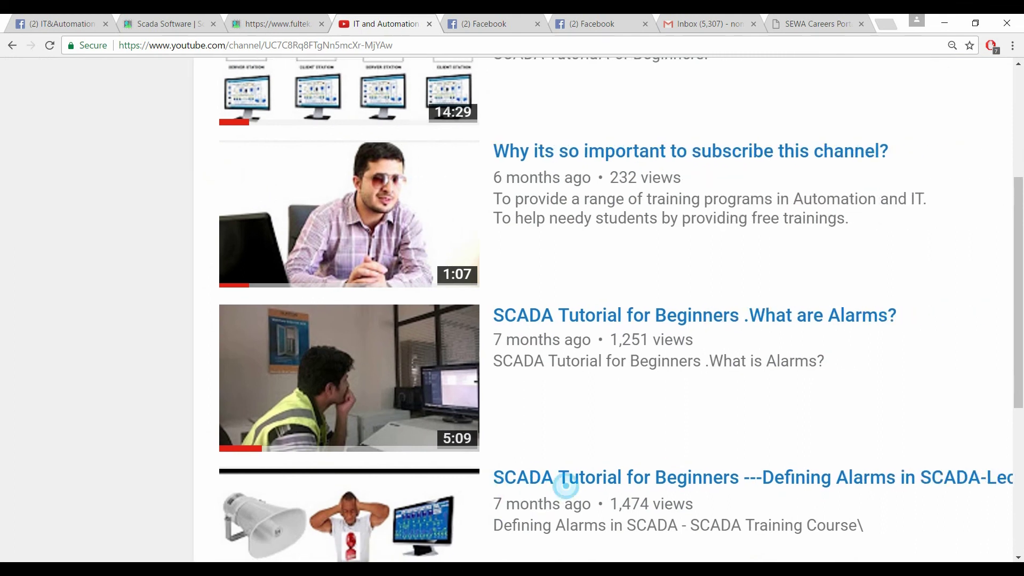
scroll(676, 392, "down", 3)
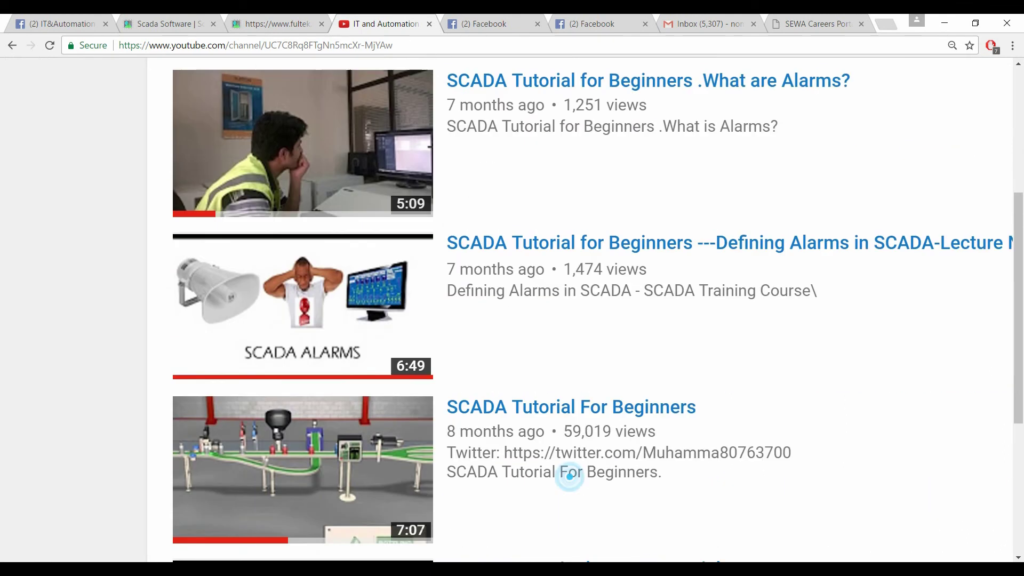
scroll(571, 475, "down", 2)
scroll(645, 427, "down", 2)
scroll(579, 496, "down", 3)
scroll(580, 496, "down", 3)
scroll(569, 472, "down", 3)
scroll(564, 464, "down", 3)
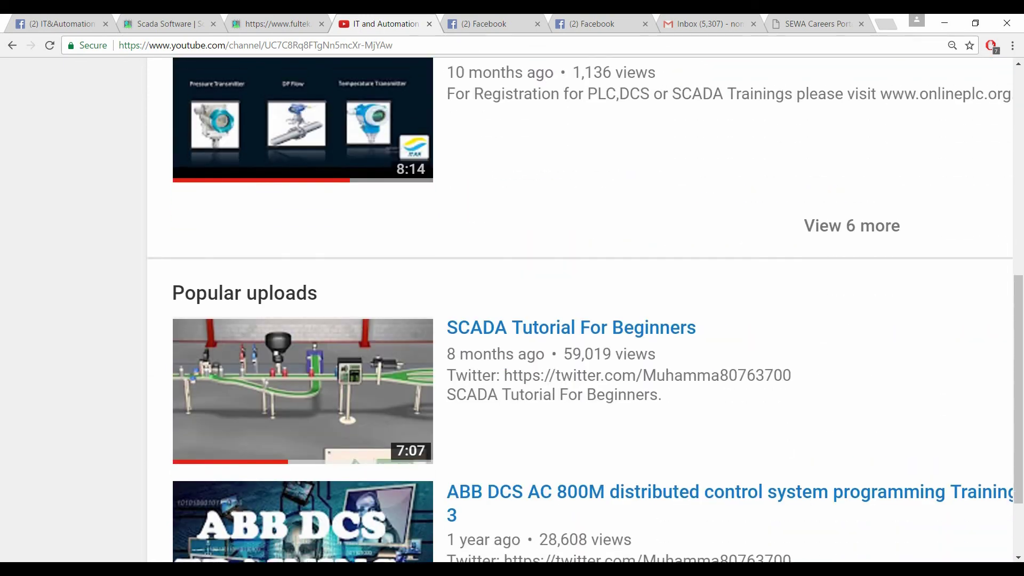
scroll(556, 434, "up", 1)
scroll(556, 435, "up", 3)
scroll(613, 366, "up", 5)
scroll(613, 366, "up", 1)
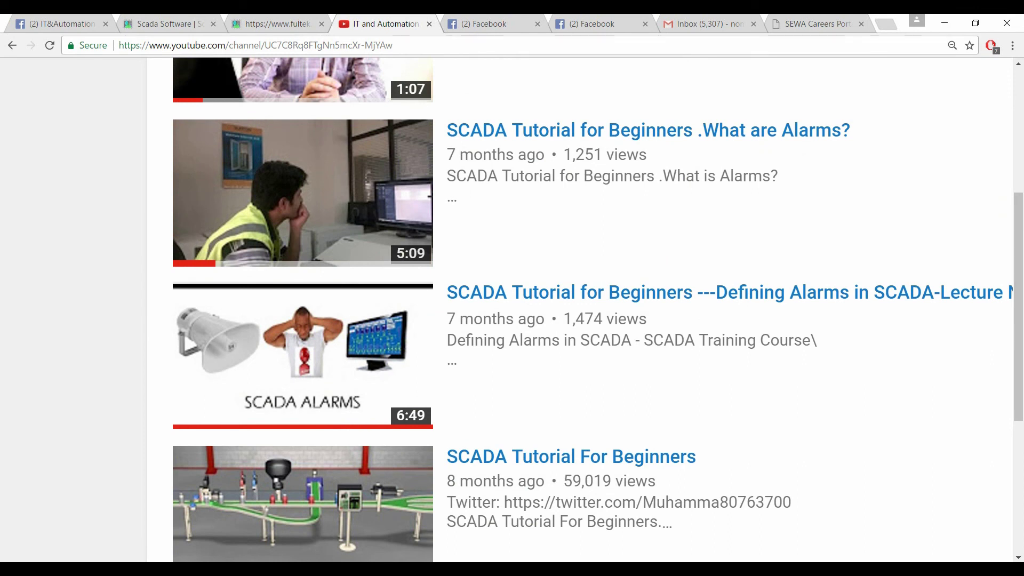
scroll(579, 311, "down", 5)
scroll(580, 311, "down", 2)
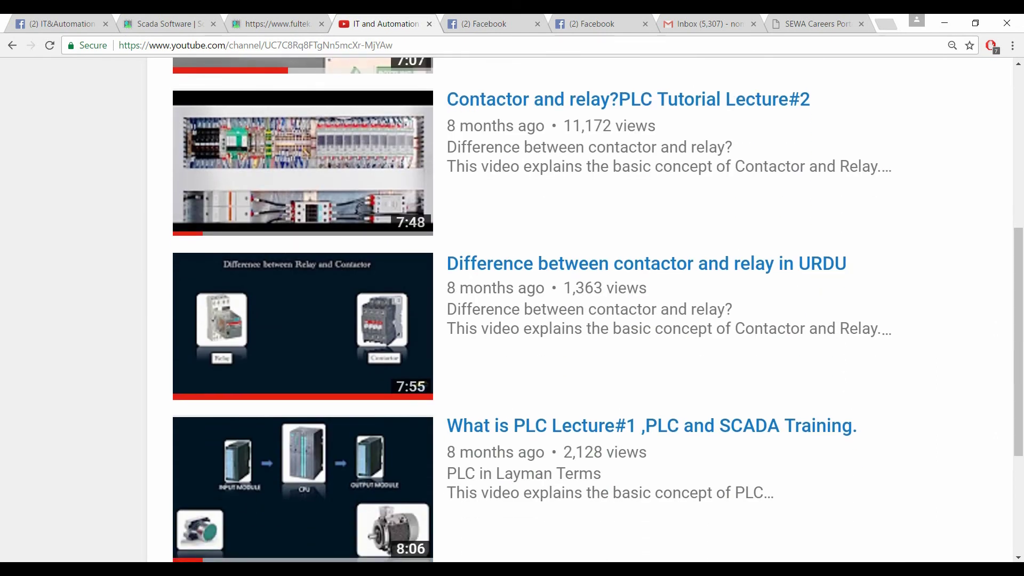
scroll(579, 311, "down", 5)
scroll(579, 310, "down", 2)
scroll(580, 311, "down", 5)
scroll(580, 311, "down", 1)
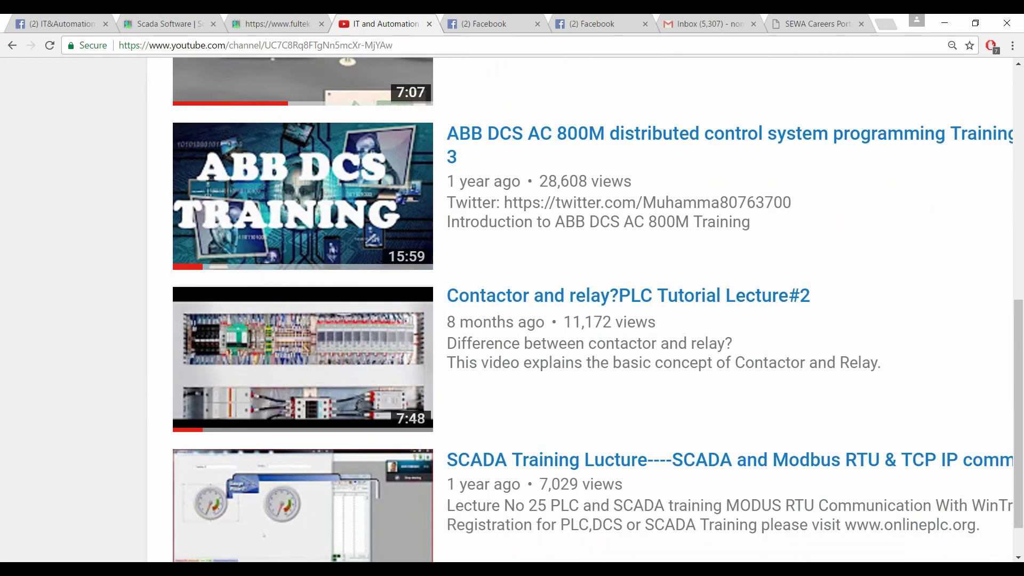
scroll(579, 310, "up", 3)
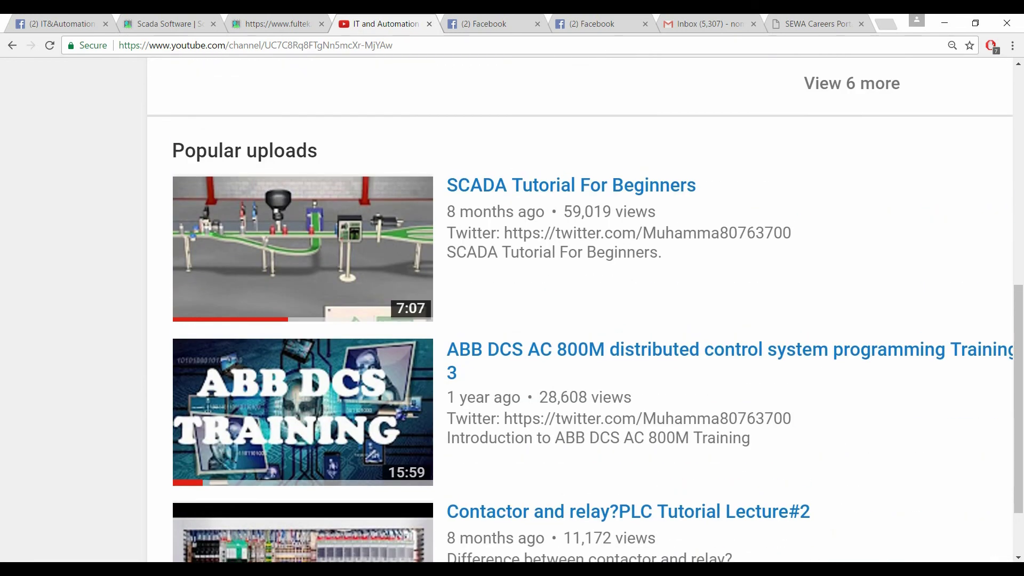
scroll(580, 311, "down", 1)
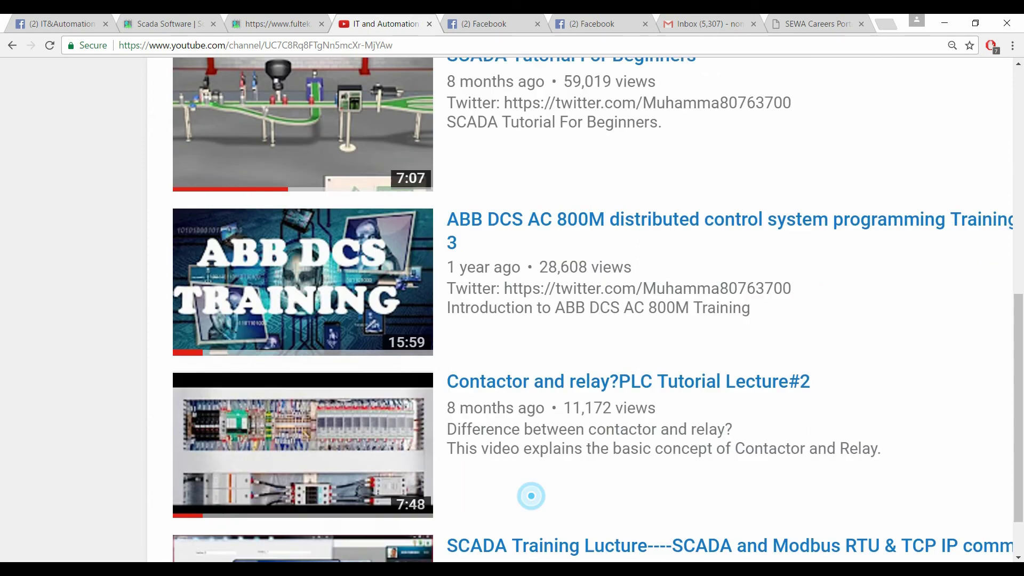
scroll(580, 311, "down", 2)
scroll(580, 310, "down", 1)
scroll(580, 310, "up", 2)
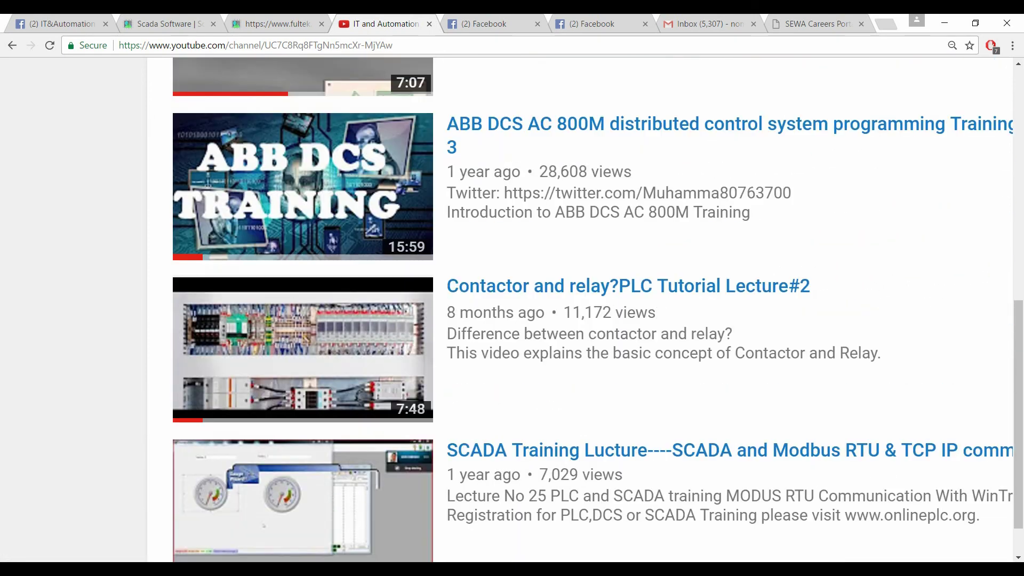
scroll(580, 310, "up", 5)
scroll(579, 311, "up", 5)
scroll(579, 310, "up", 5)
scroll(513, 320, "up", 5)
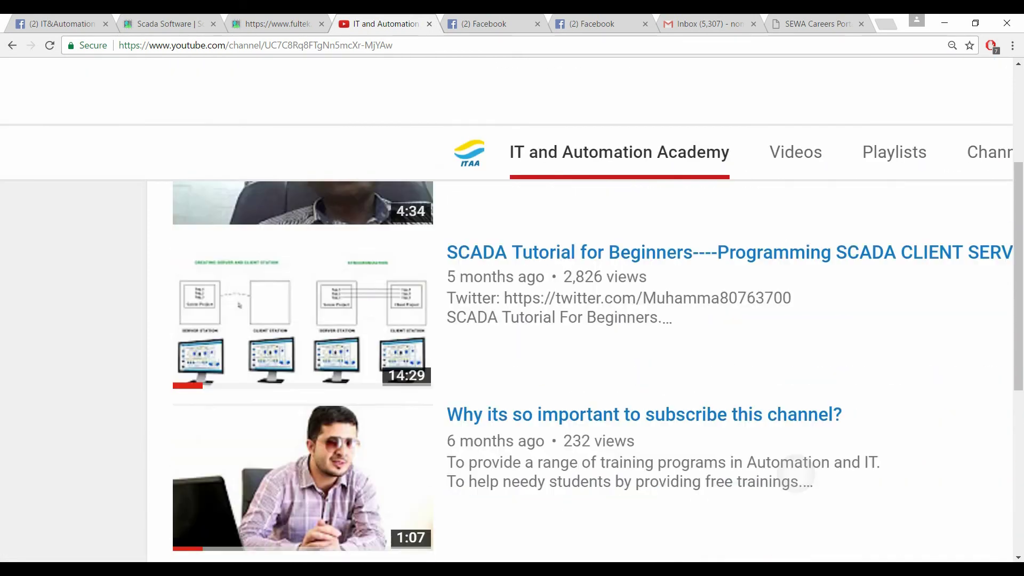
scroll(513, 320, "up", 5)
scroll(512, 320, "right", 5)
scroll(512, 320, "up", 5)
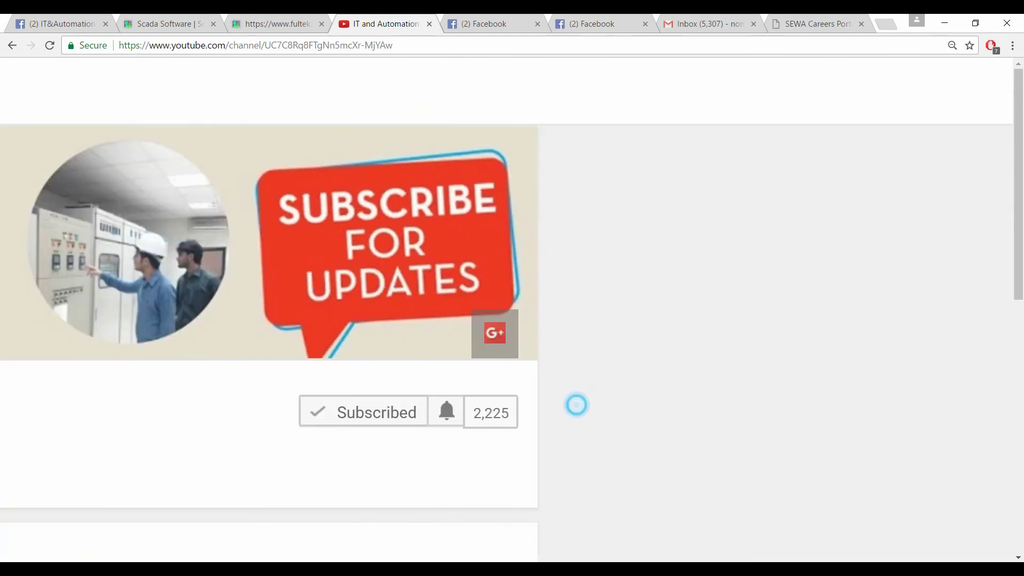